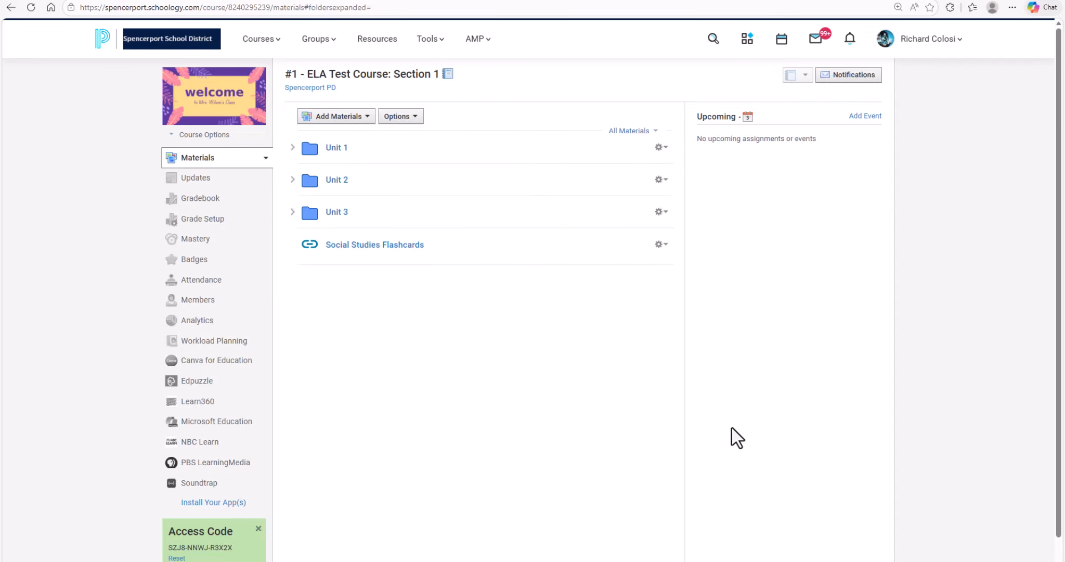
# Start a new Edpuzzle quiz from the ELA test course's materials
pyautogui.click(364, 117)
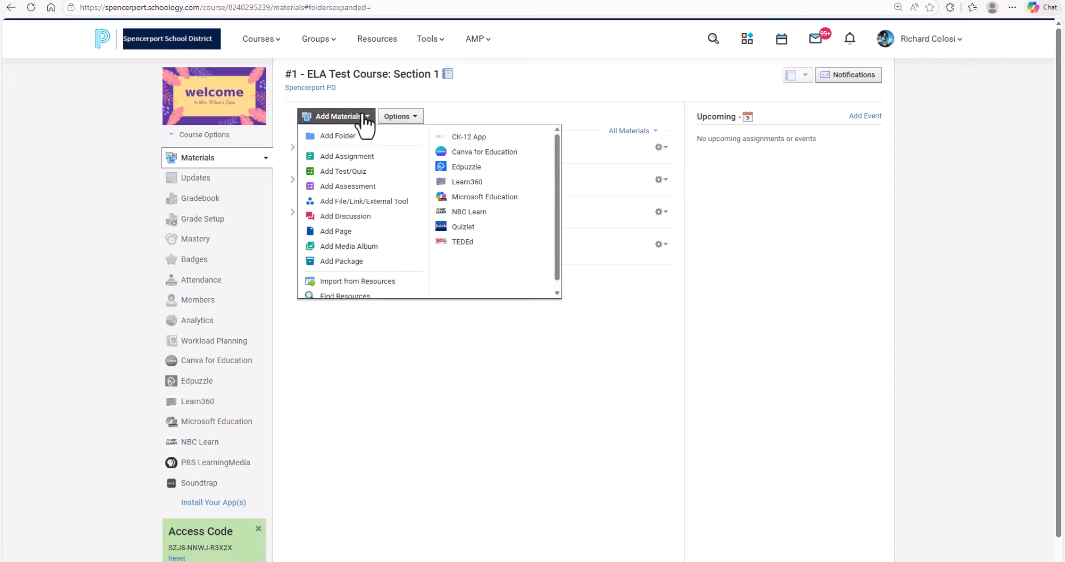
pyautogui.click(501, 171)
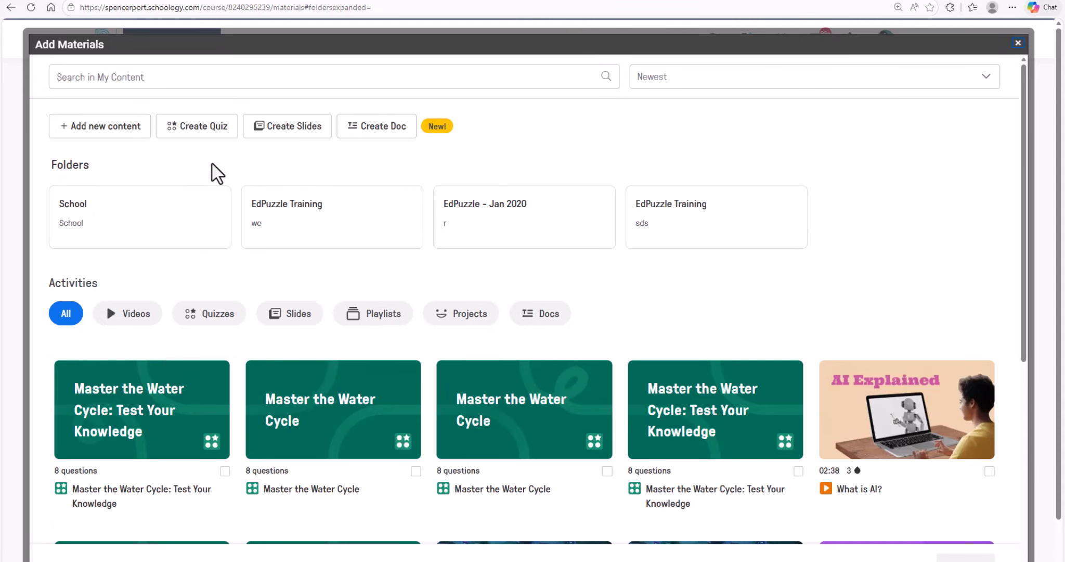
pyautogui.click(204, 134)
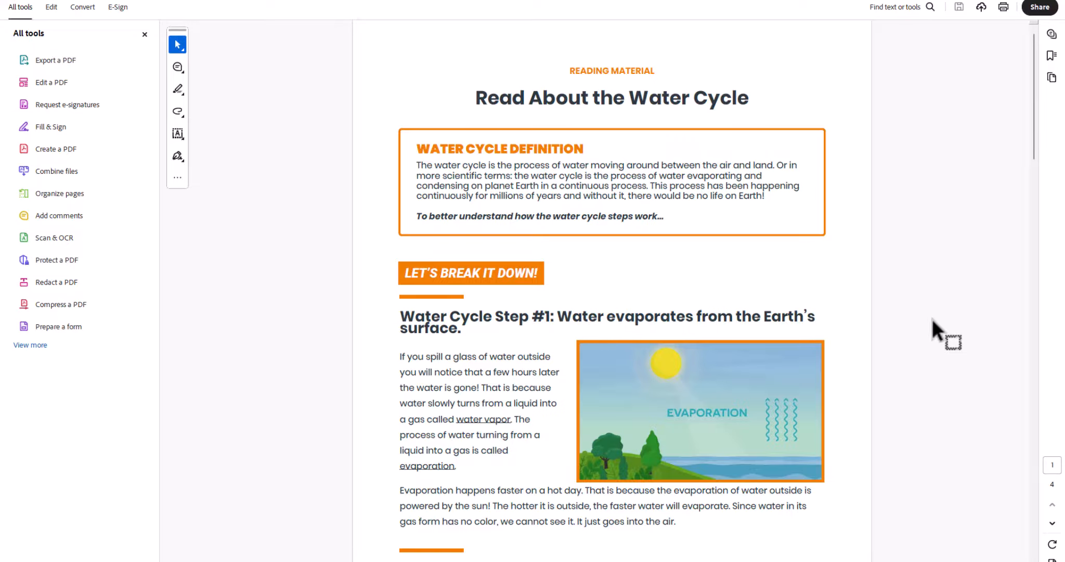
# Look through the water cycle reading PDF, from the definition through the evaporation, condensation and precipitation sections
pyautogui.scroll(-3, 738, 405)
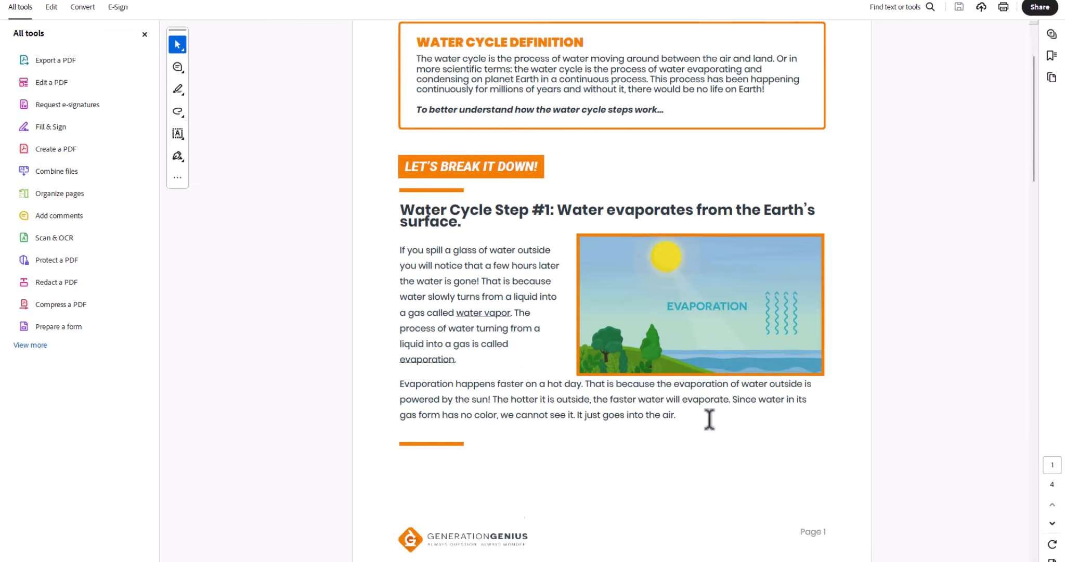
pyautogui.scroll(-6, 710, 418)
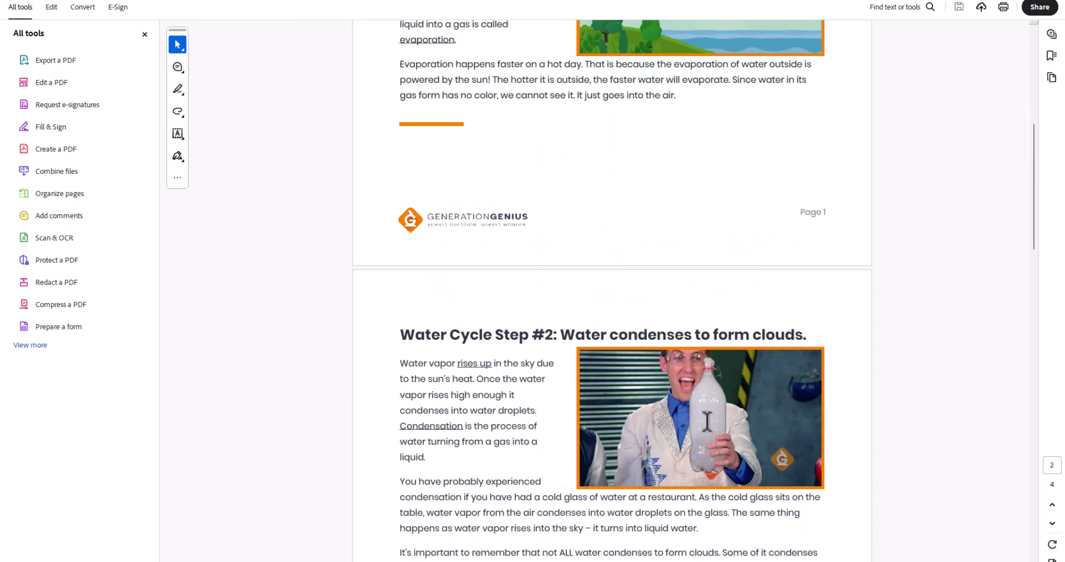
pyautogui.scroll(-3, 684, 473)
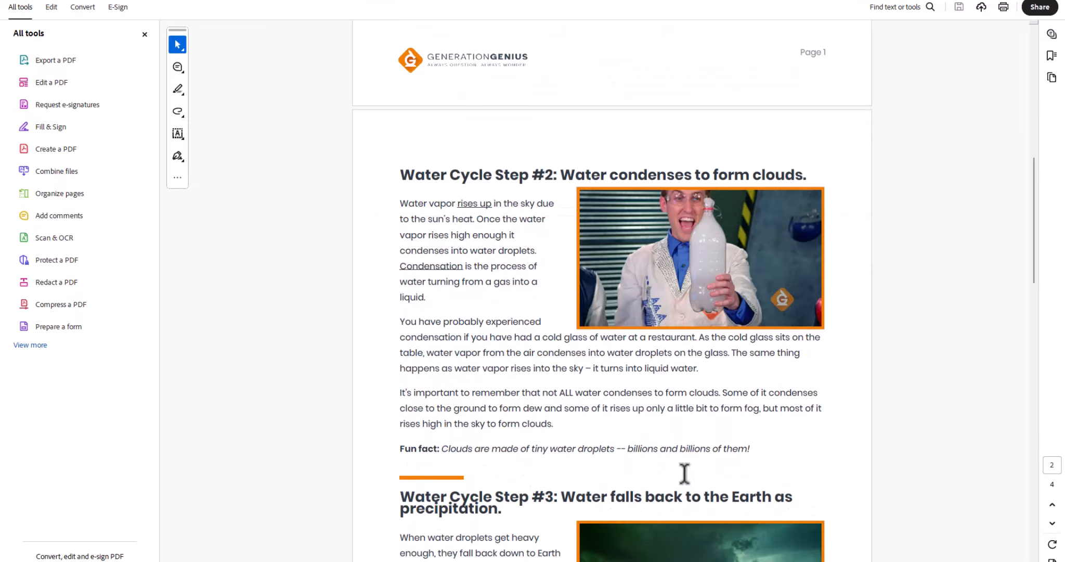
pyautogui.scroll(-3, 684, 474)
pyautogui.scroll(-2, 653, 492)
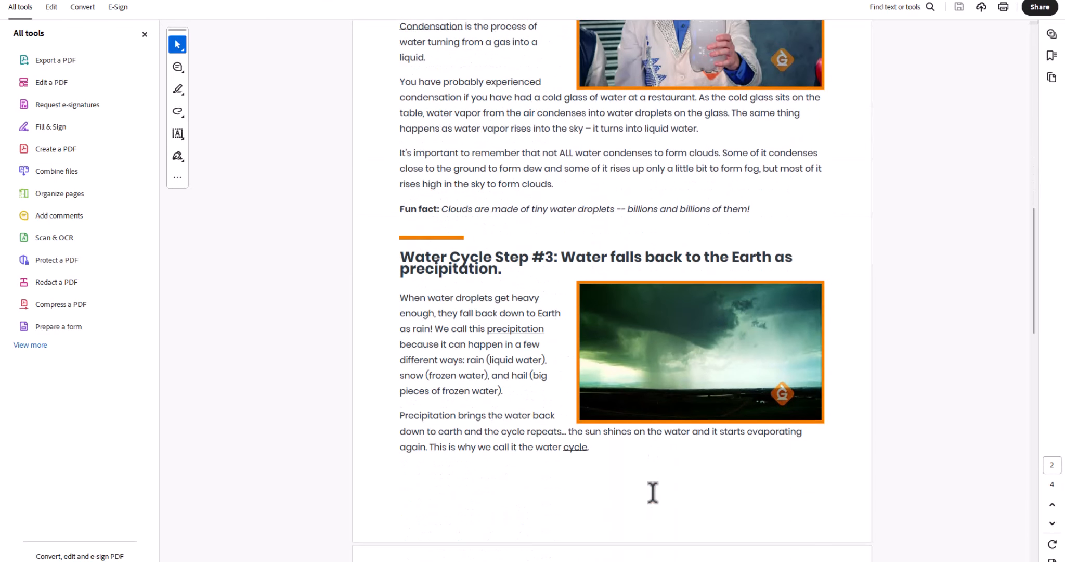
pyautogui.scroll(-3, 653, 491)
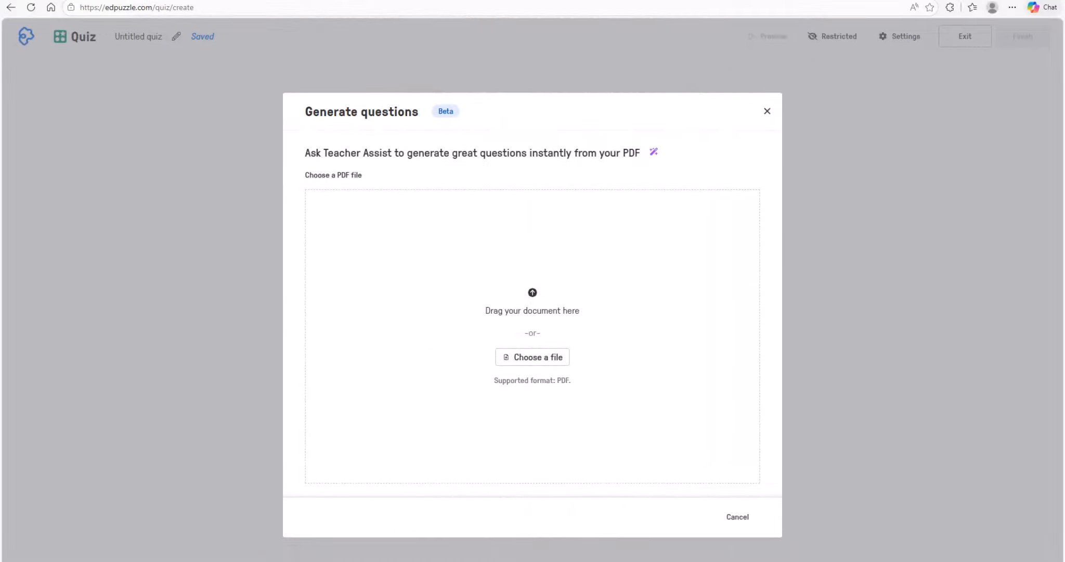
# Upload water-cycle-reading-material-grades-3-5.pdf as the question source and include all four of its pages
pyautogui.moveTo(1064, 457); pyautogui.dragTo(537, 336)
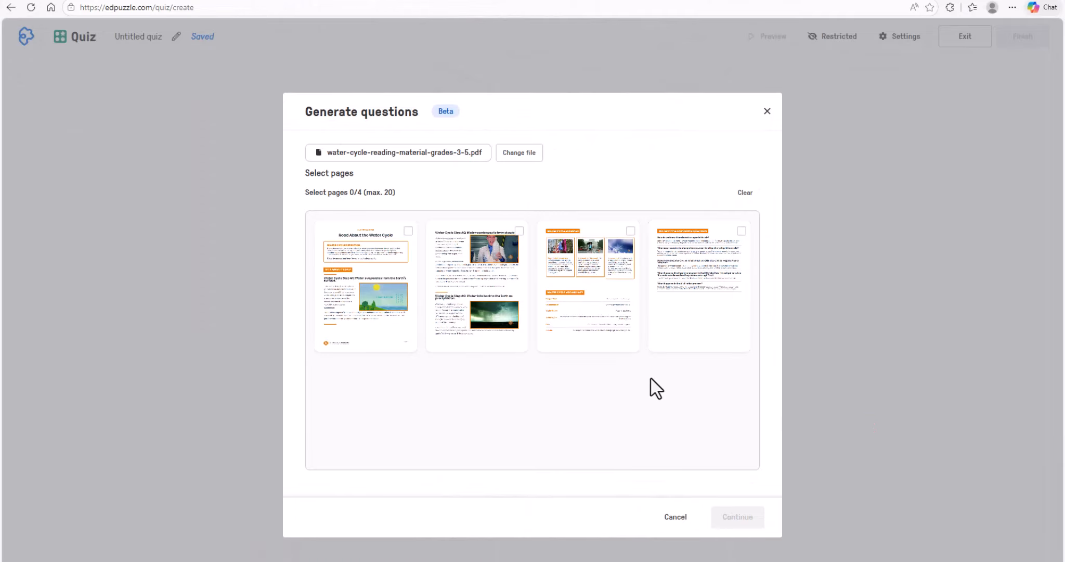
pyautogui.click(357, 250)
pyautogui.click(489, 252)
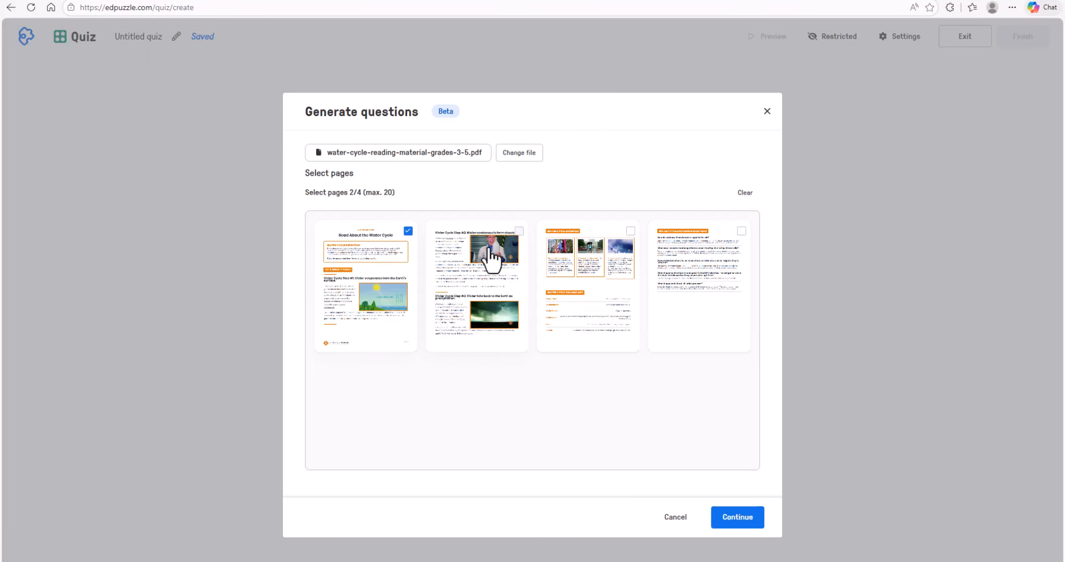
pyautogui.click(597, 250)
pyautogui.click(723, 257)
pyautogui.click(739, 520)
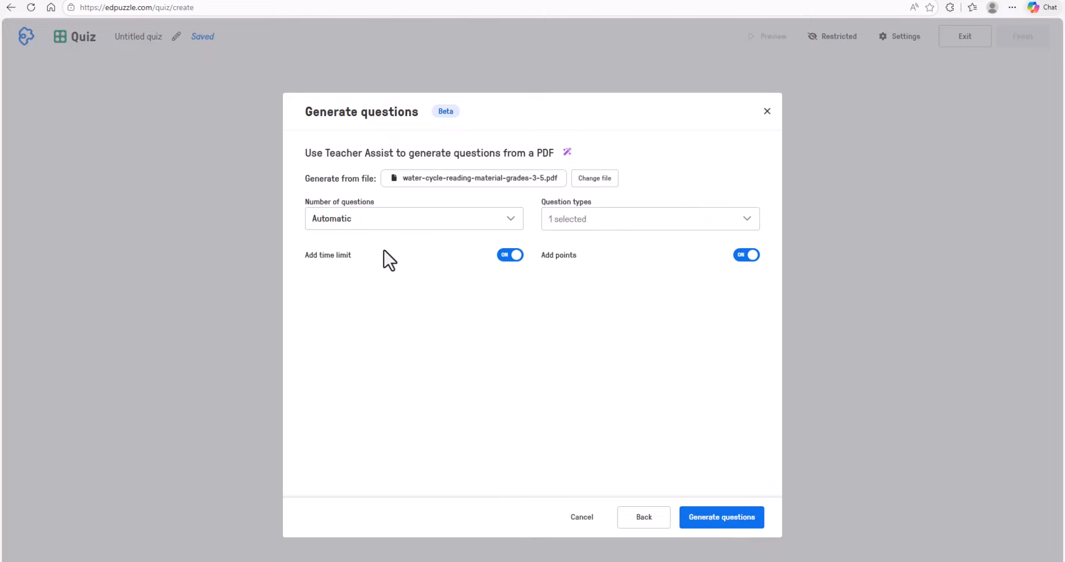
# Generate an automatic number of multiple-choice questions from the PDF with time limit and points on, and review the quiz
pyautogui.click(748, 223)
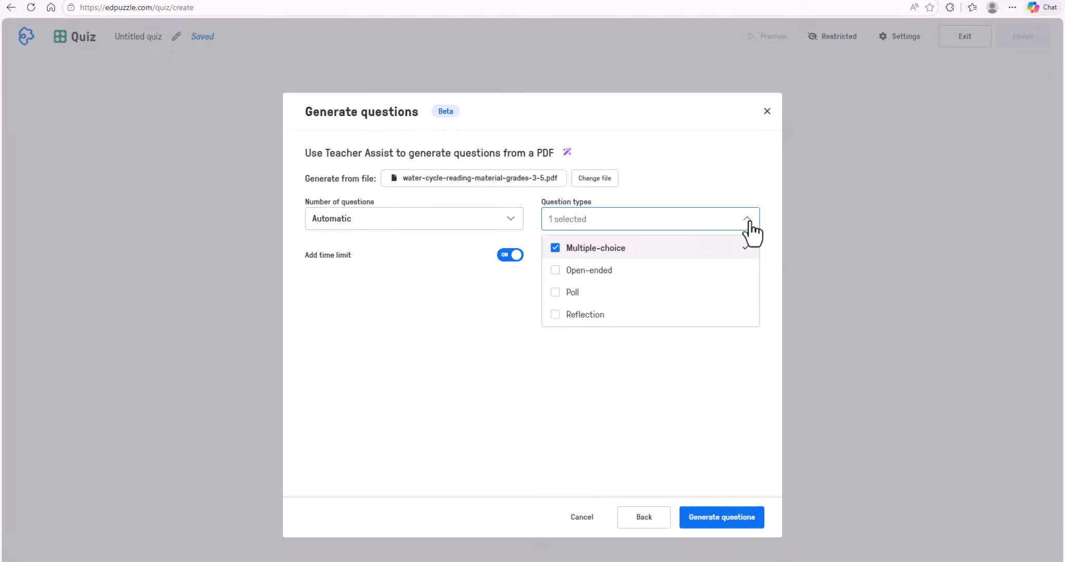
pyautogui.click(749, 222)
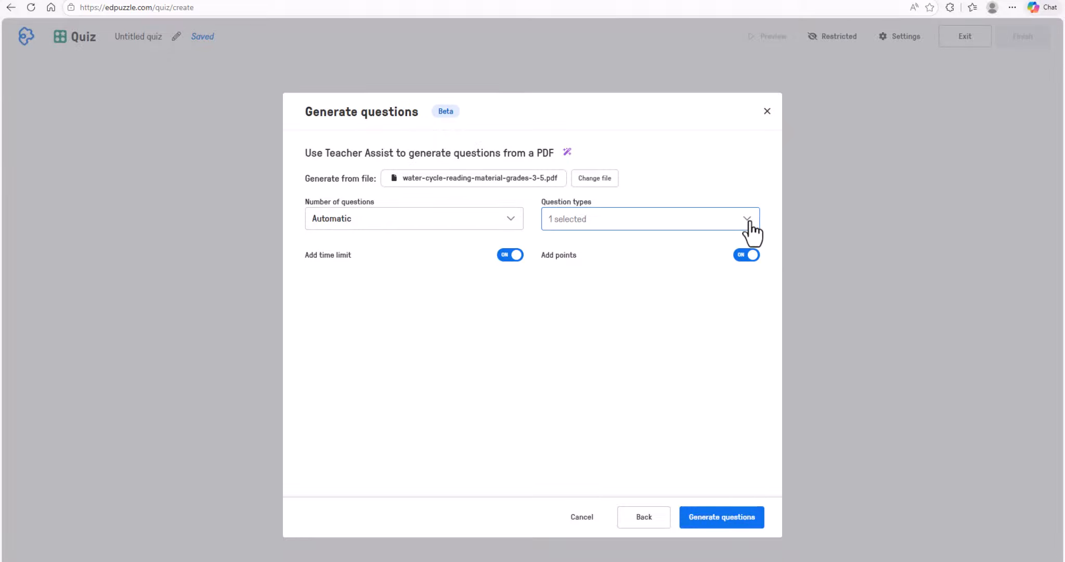
pyautogui.click(728, 521)
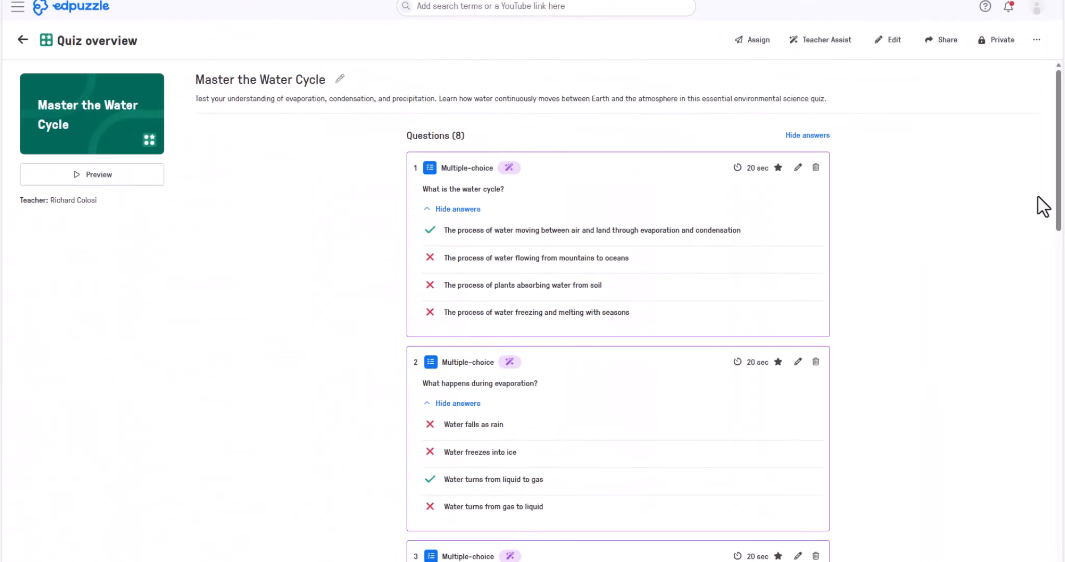
pyautogui.moveTo(1059, 203)
pyautogui.mouseDown()
pyautogui.moveTo(1061, 341)
pyautogui.moveTo(1062, 200)
pyautogui.mouseUp()
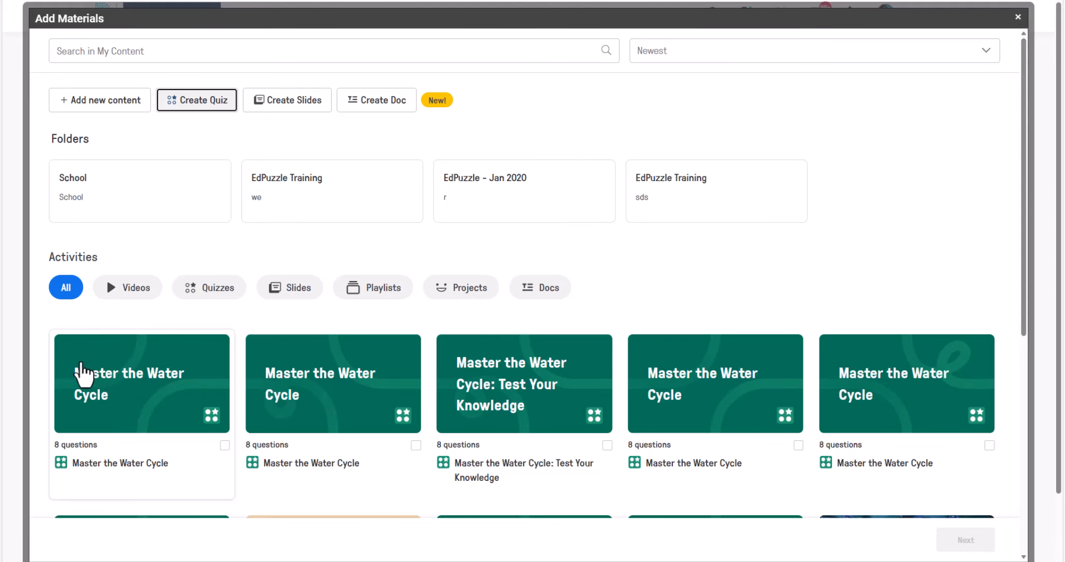
# Assign the newest "Master the Water Cycle" quiz to the course, keeping its title and the default assignment settings
pyautogui.click(106, 394)
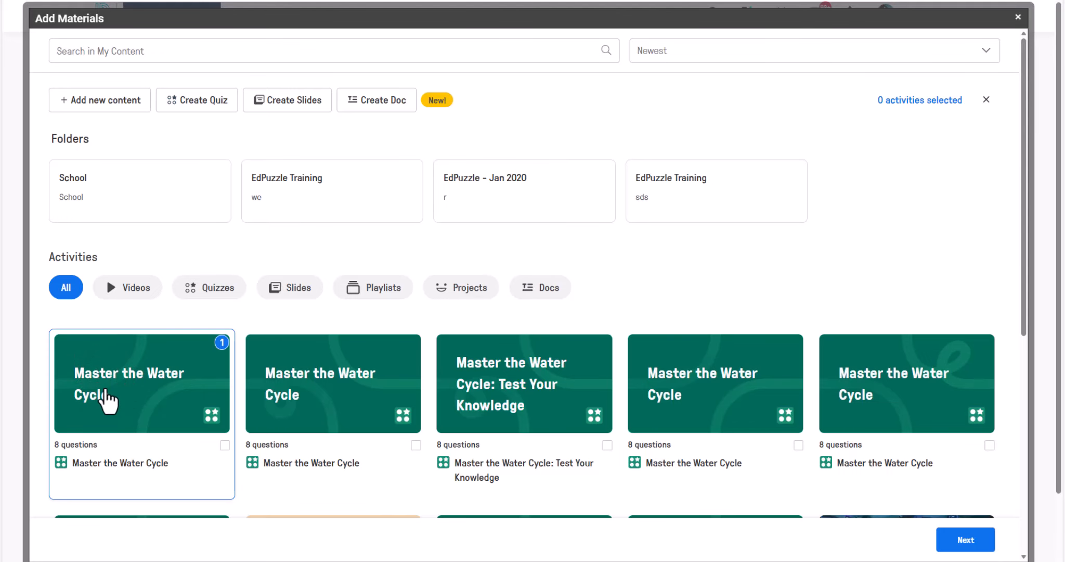
pyautogui.click(957, 543)
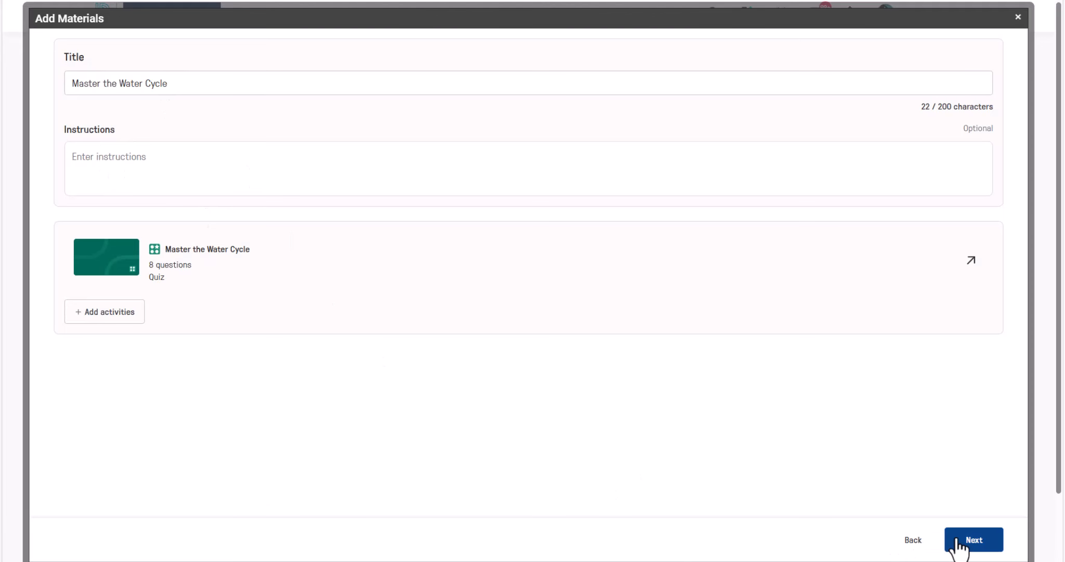
pyautogui.click(958, 544)
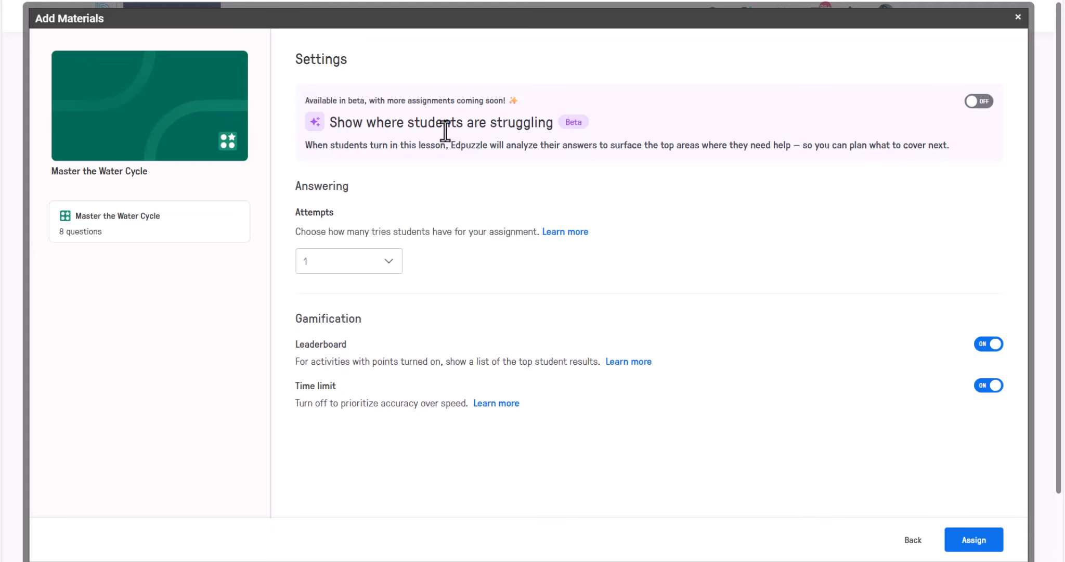
pyautogui.click(970, 543)
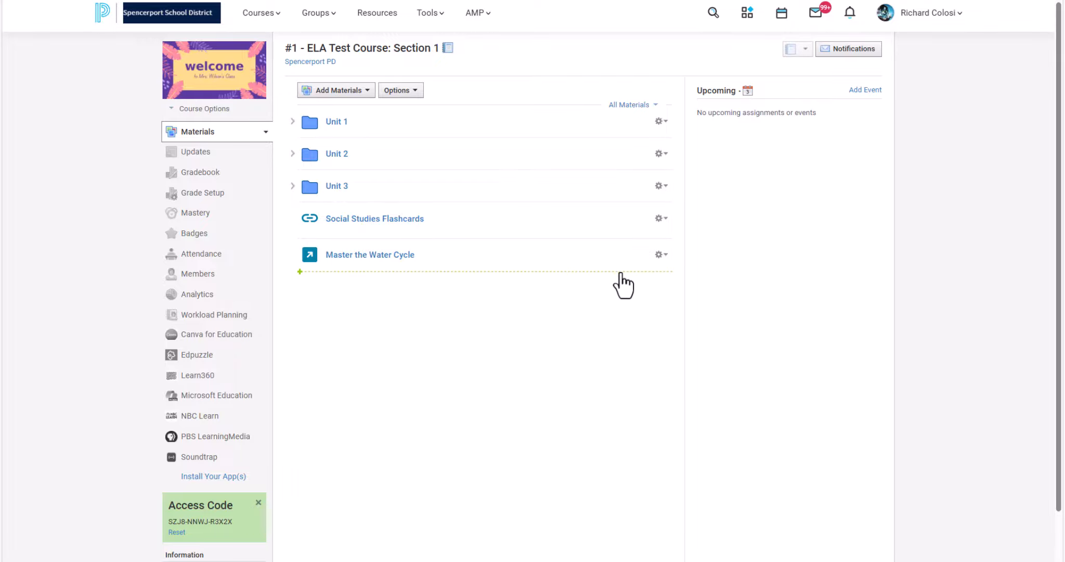
# Enable grading for the "Master the Water Cycle" material, set its grading category to test, and save the changes
pyautogui.click(661, 254)
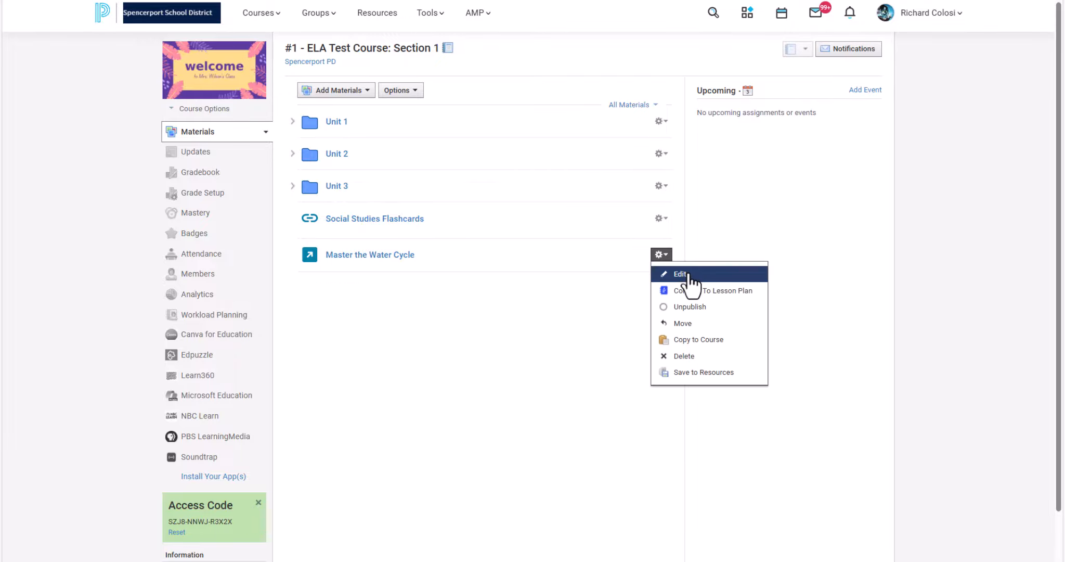
pyautogui.click(685, 274)
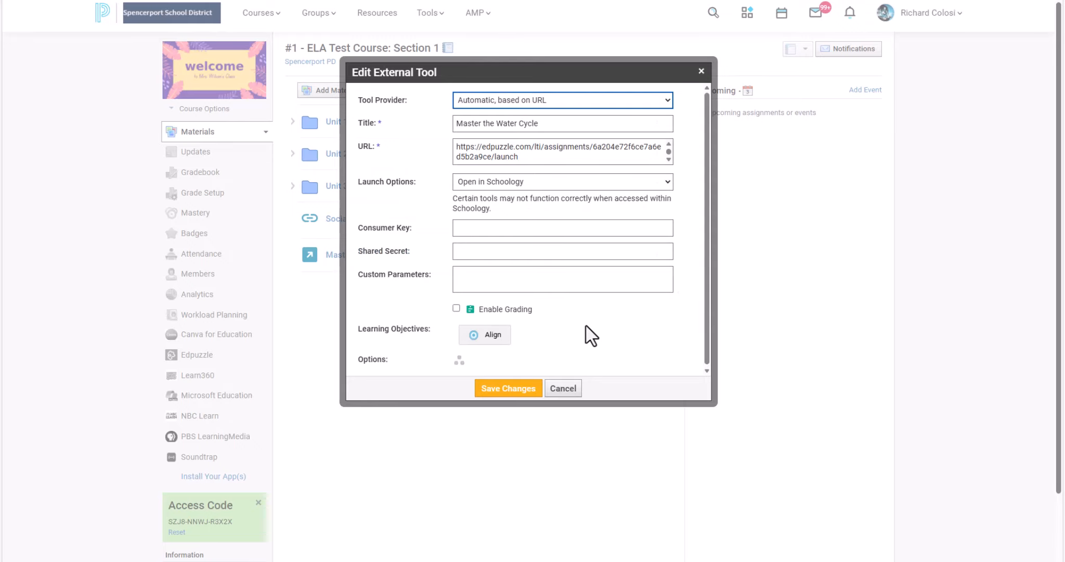
pyautogui.click(456, 308)
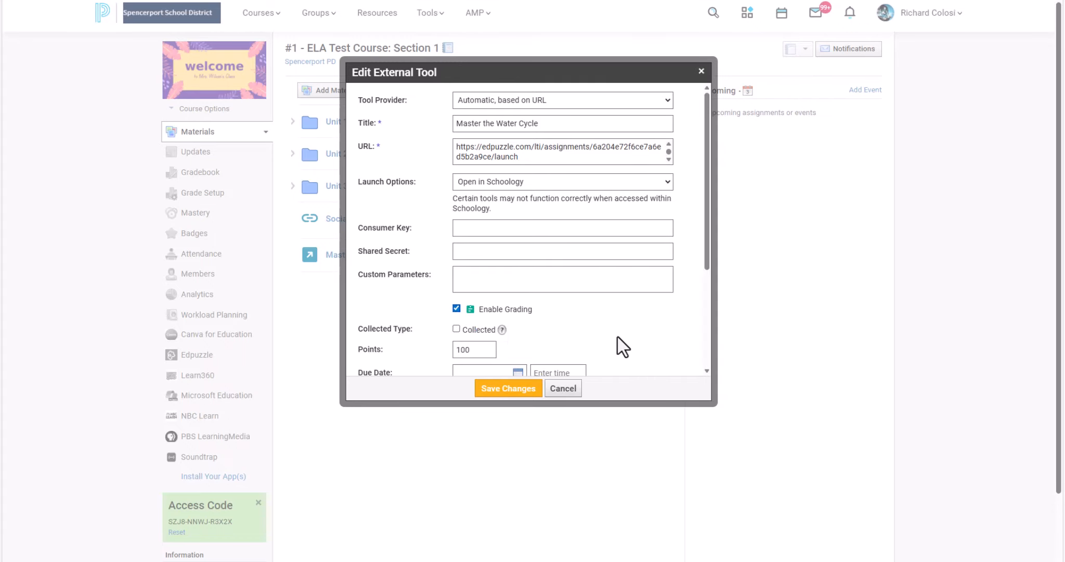
pyautogui.scroll(-3, 619, 345)
pyautogui.click(494, 241)
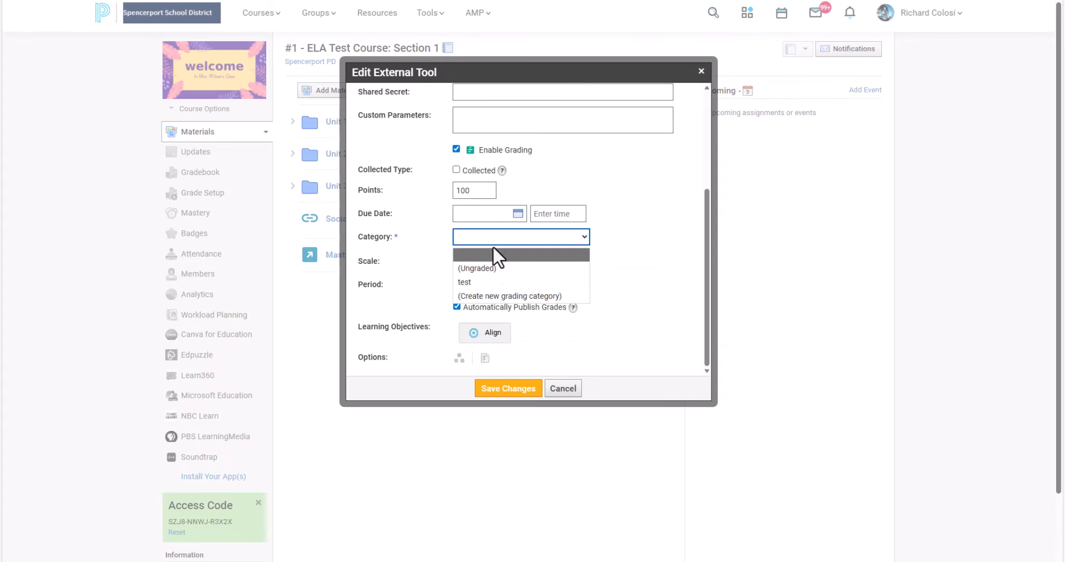
pyautogui.click(489, 281)
pyautogui.click(513, 389)
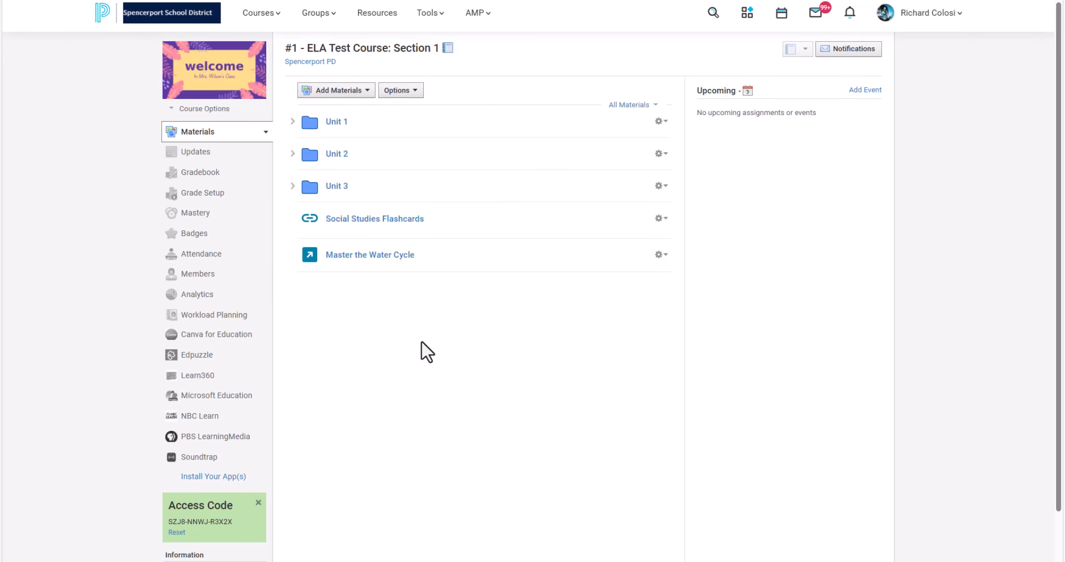
# Open the "Master the Water Cycle" assignment as the teacher and continue to the Live Mode waiting room
pyautogui.click(395, 267)
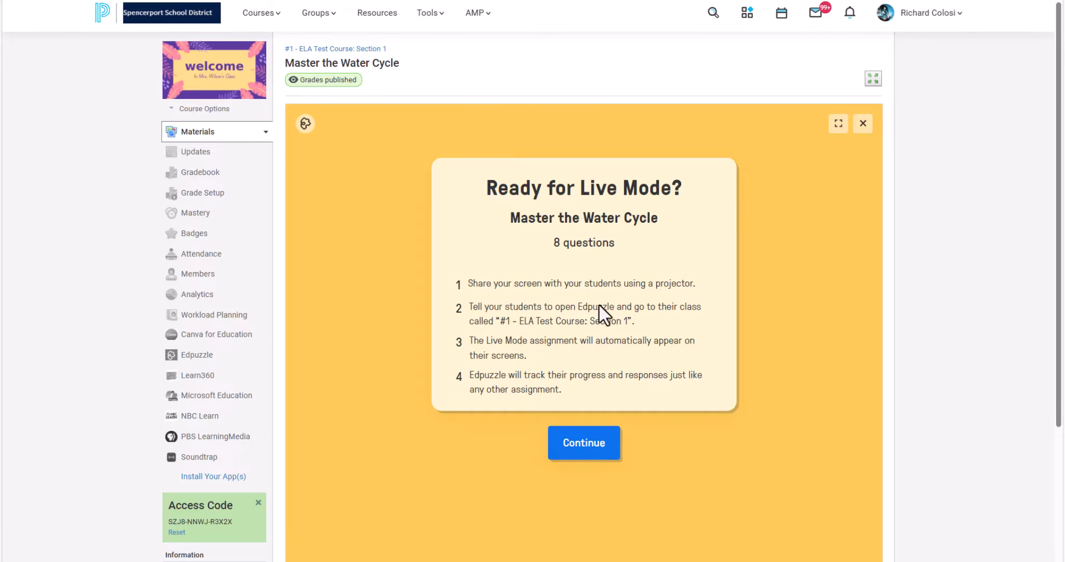
pyautogui.click(583, 448)
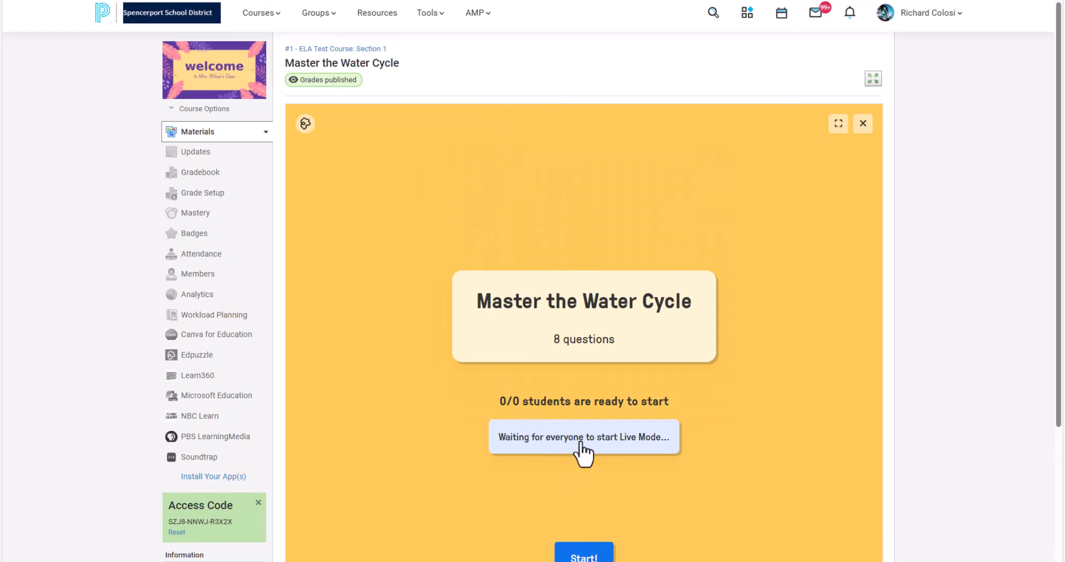
pyautogui.scroll(-1, 612, 442)
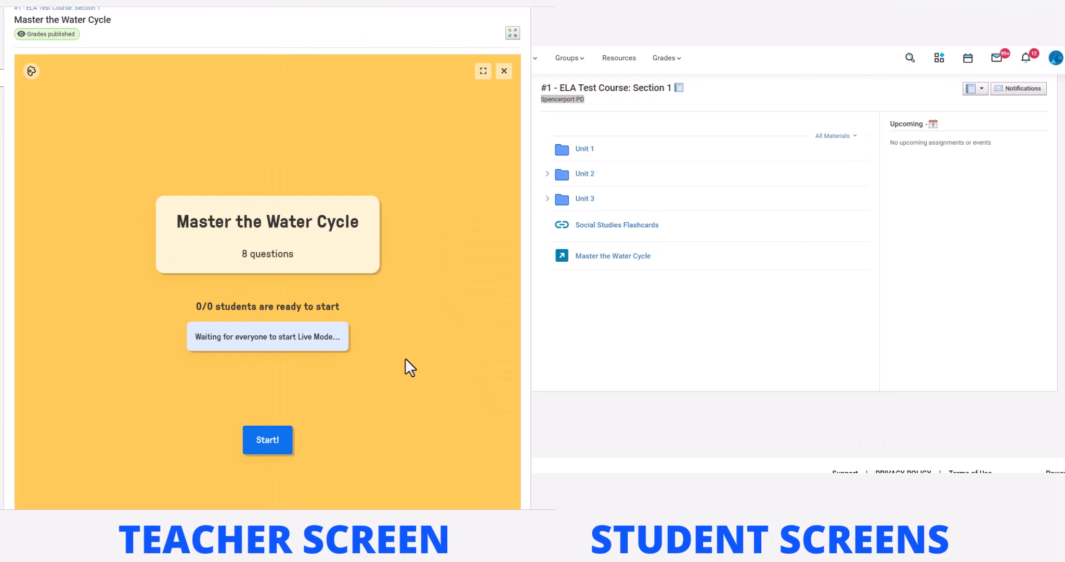
pyautogui.scroll(-2, 405, 359)
pyautogui.scroll(2, 405, 359)
pyautogui.scroll(-1, 405, 359)
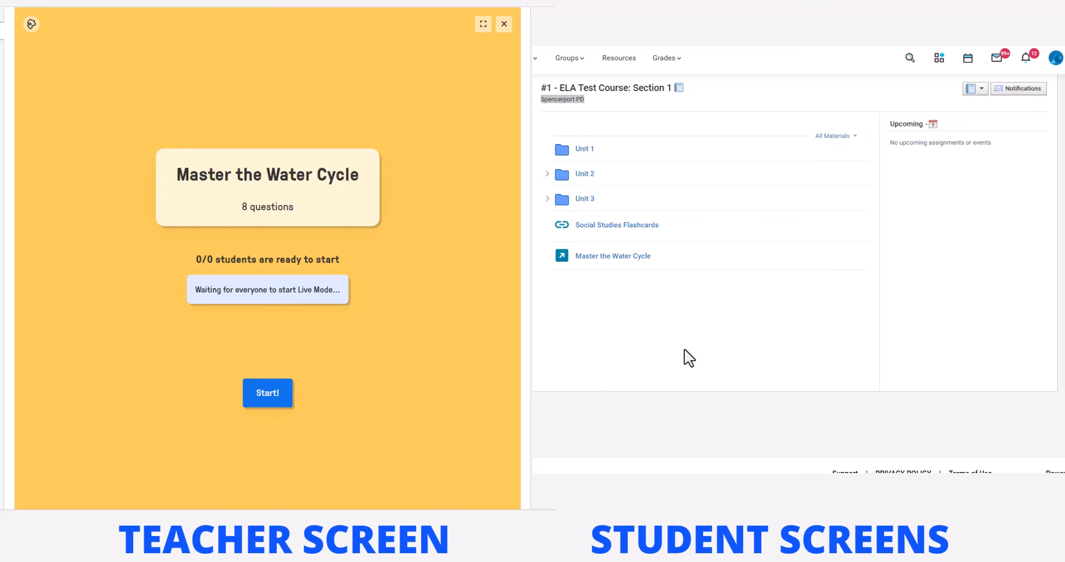
# Join the "Master the Water Cycle" assignment from the student's course page and start the Live Mode session on the teacher screen
pyautogui.click(614, 259)
pyautogui.click(614, 257)
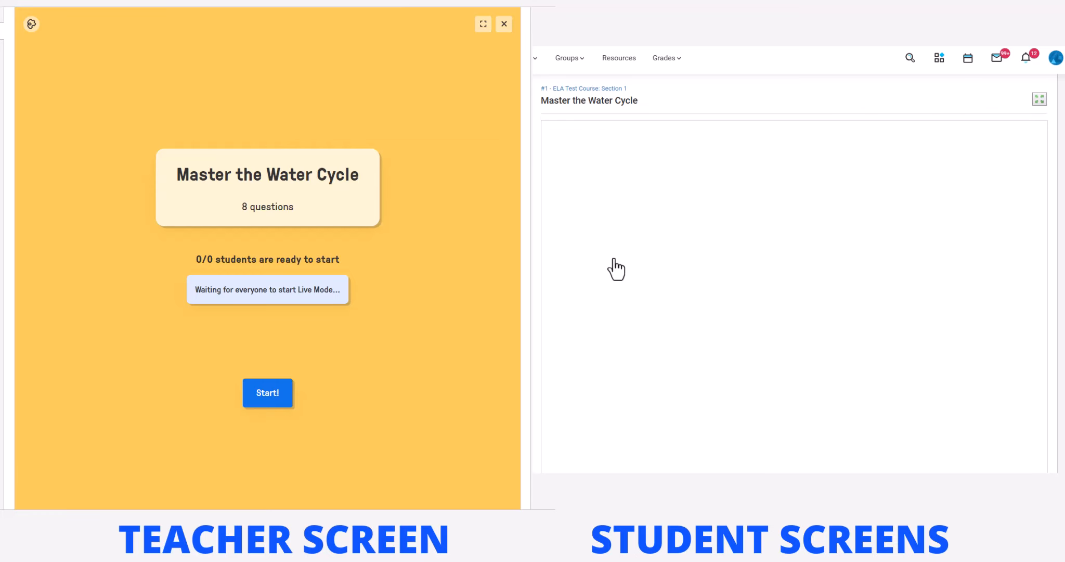
pyautogui.scroll(-1, 666, 221)
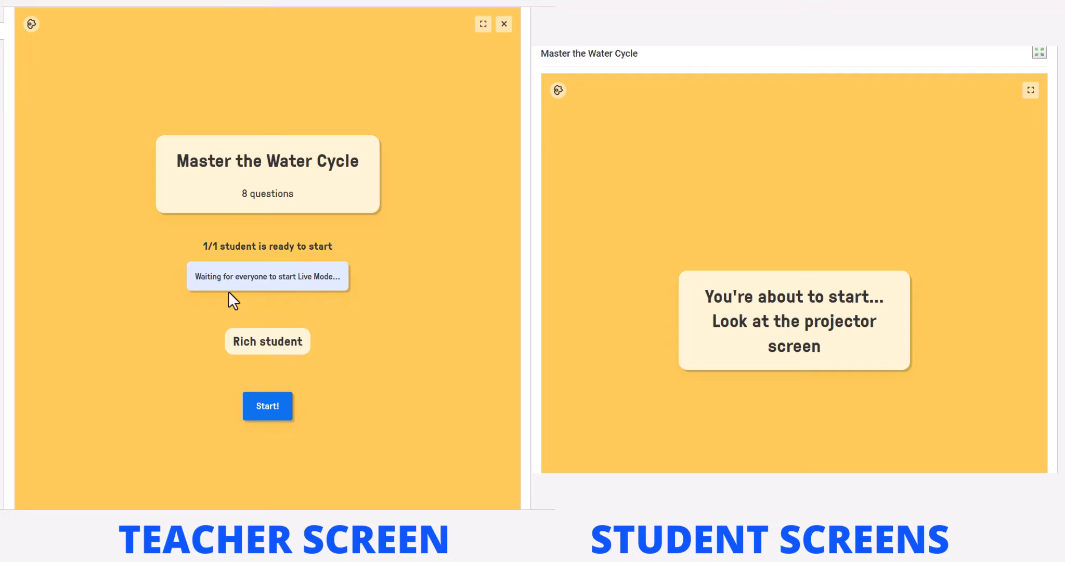
pyautogui.click(267, 406)
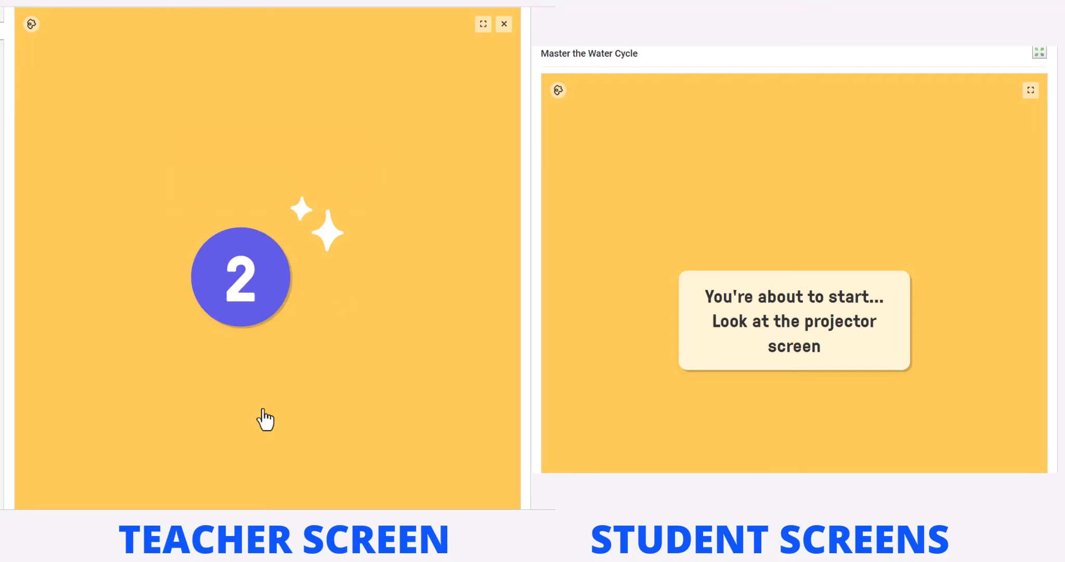